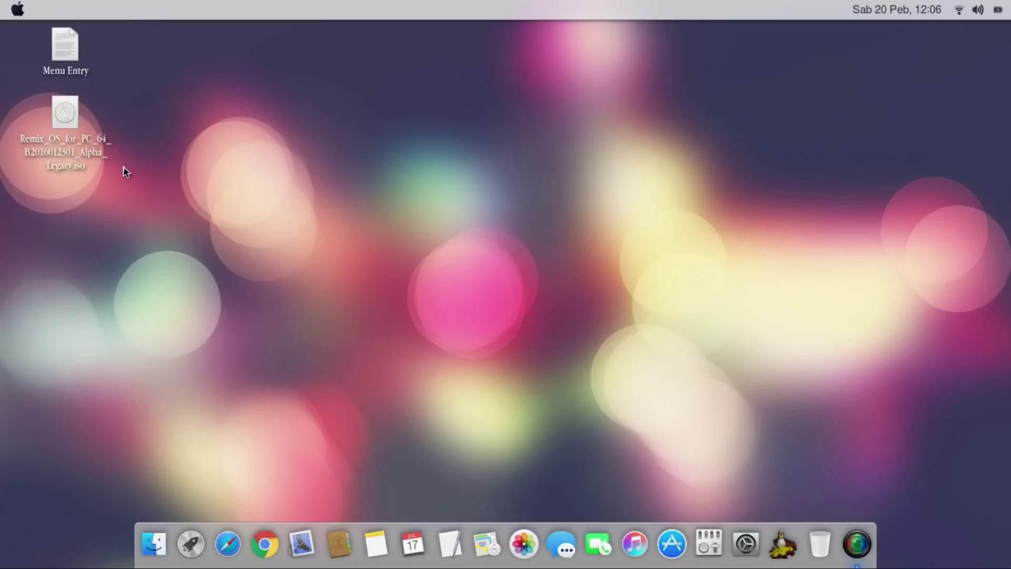
View the Menu Entry text file on the desktop, then close it
click(76, 123)
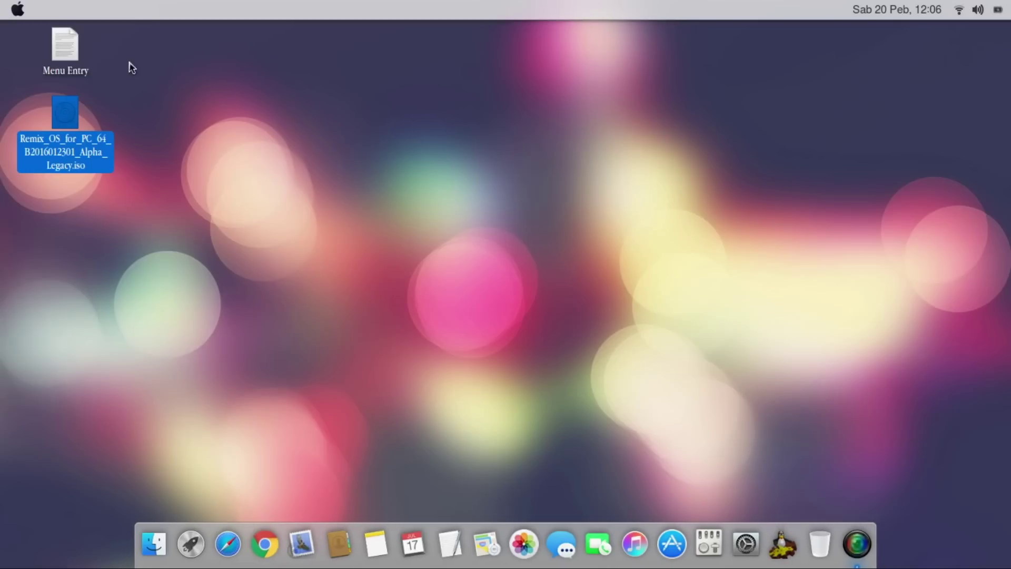
double_click(70, 47)
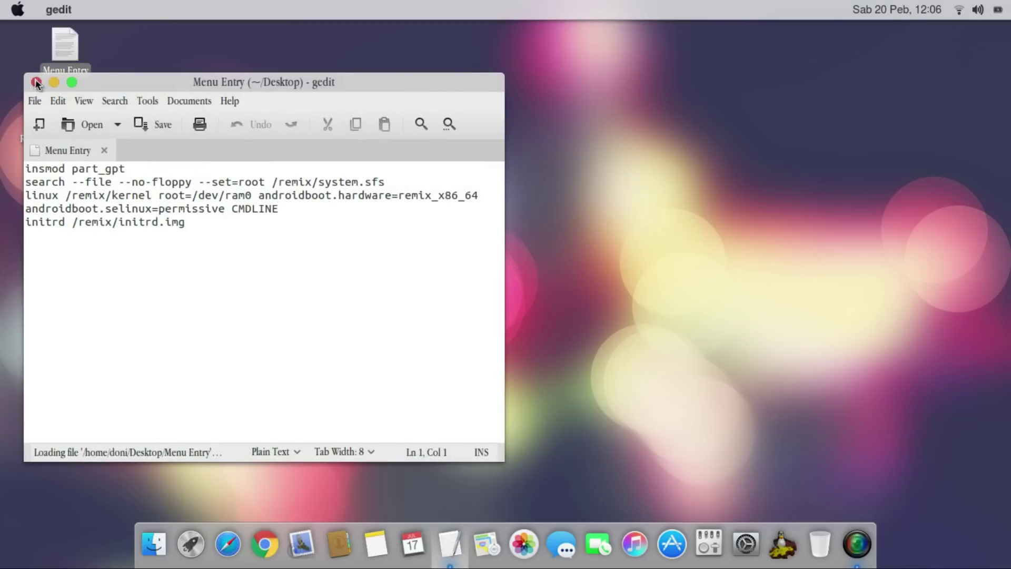
click(36, 82)
click(241, 104)
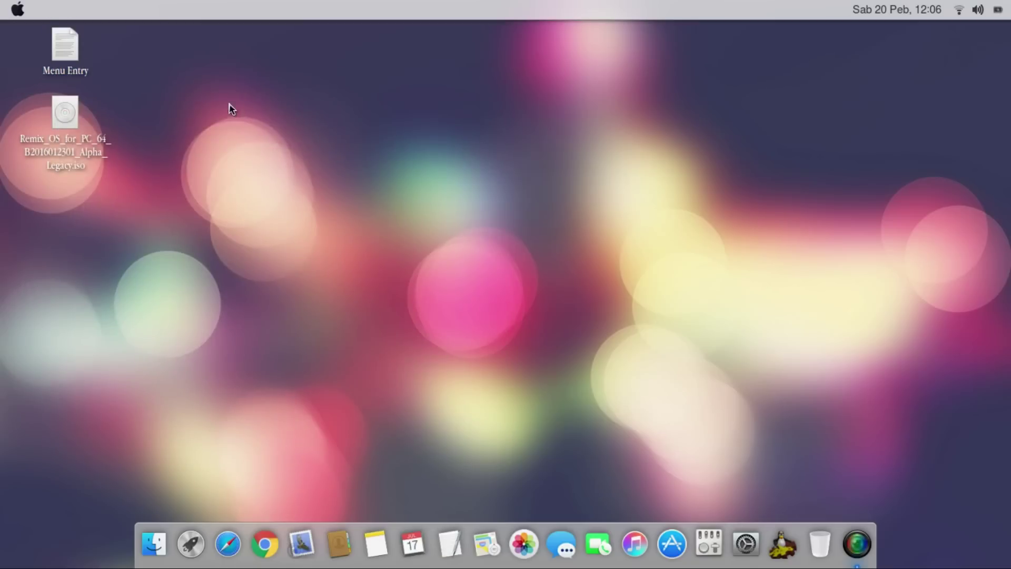
Extract the Remix OS iso onto the desktop with Extract Here
click(68, 115)
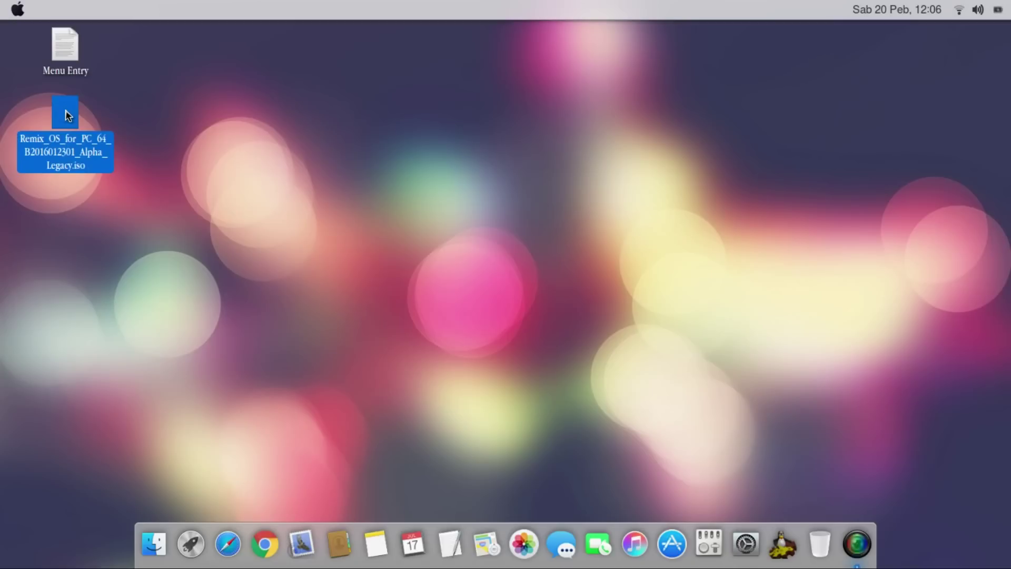
right_click(69, 115)
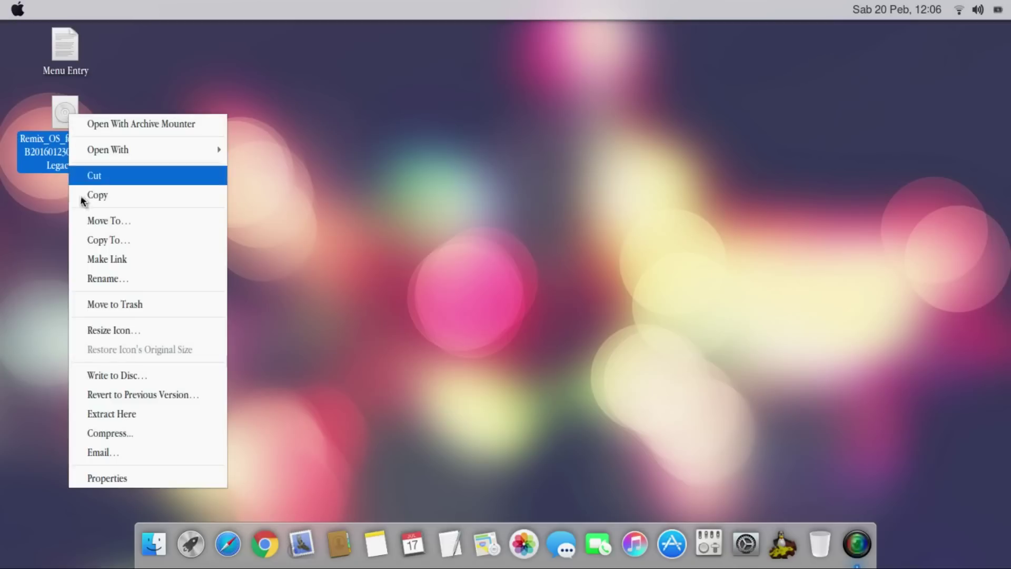
click(93, 411)
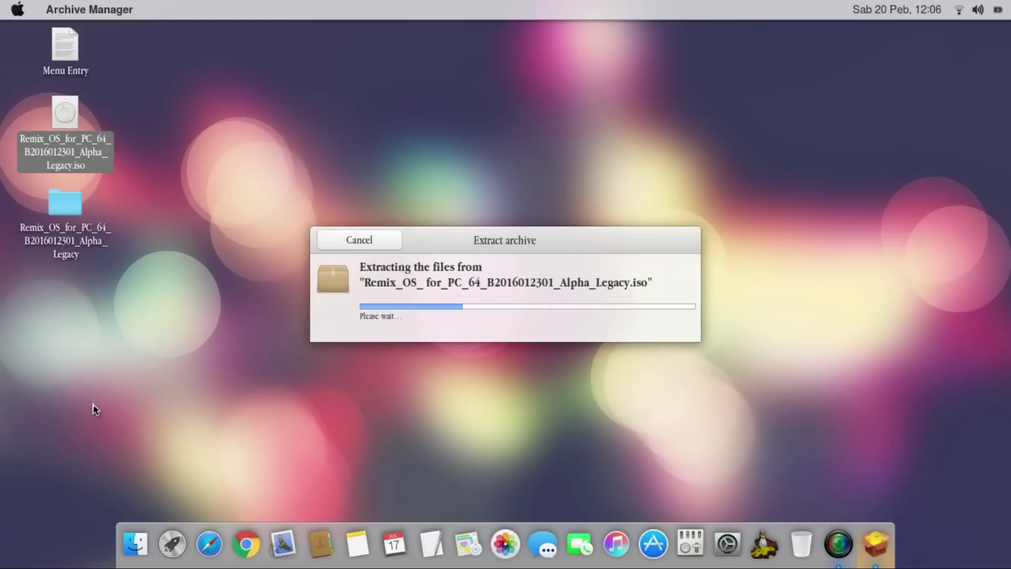
click(169, 279)
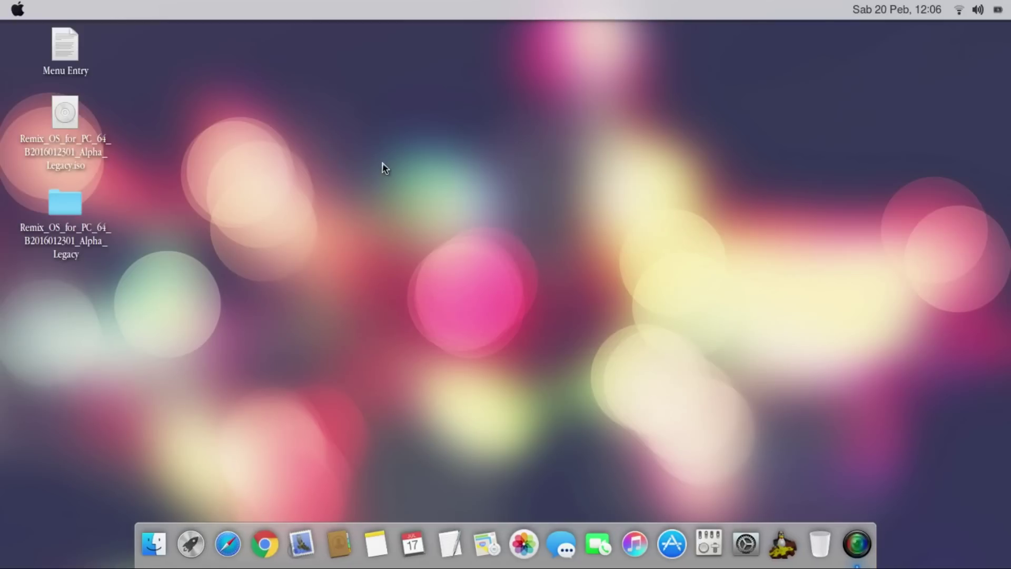
Open a terminal and create the /remix folder with sudo mkdir
right_click(434, 130)
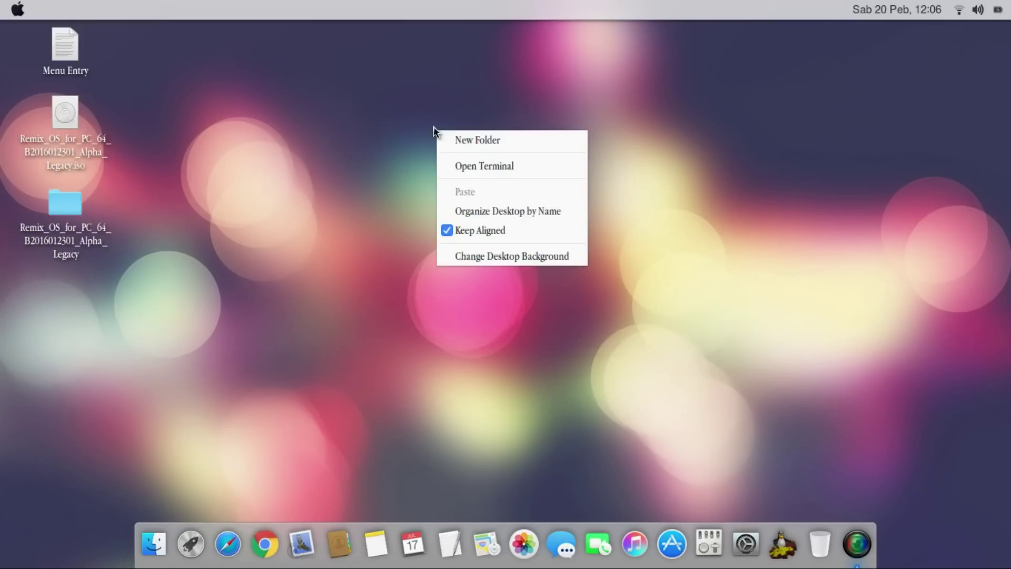
click(444, 165)
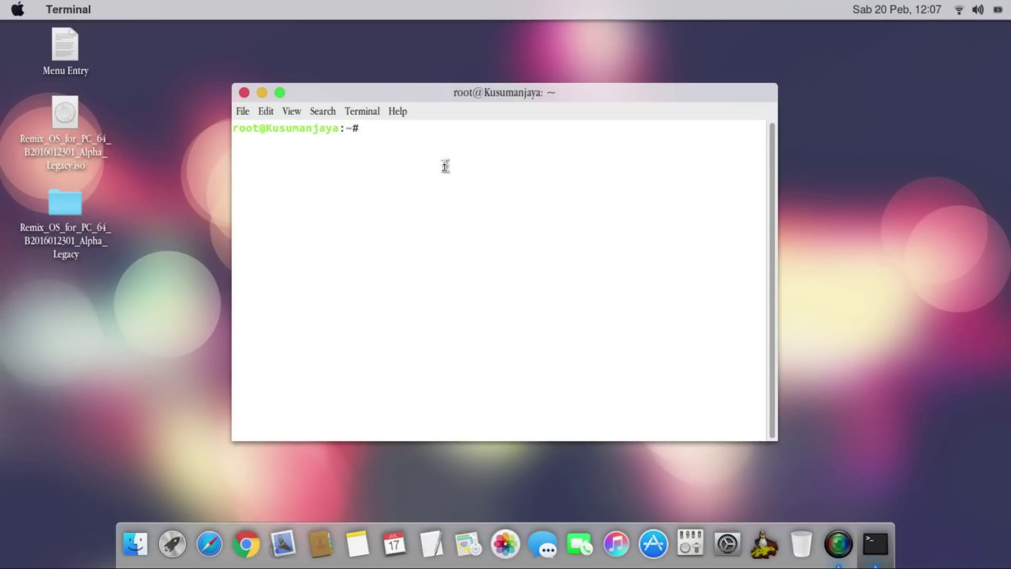
text(sudo mkdir)
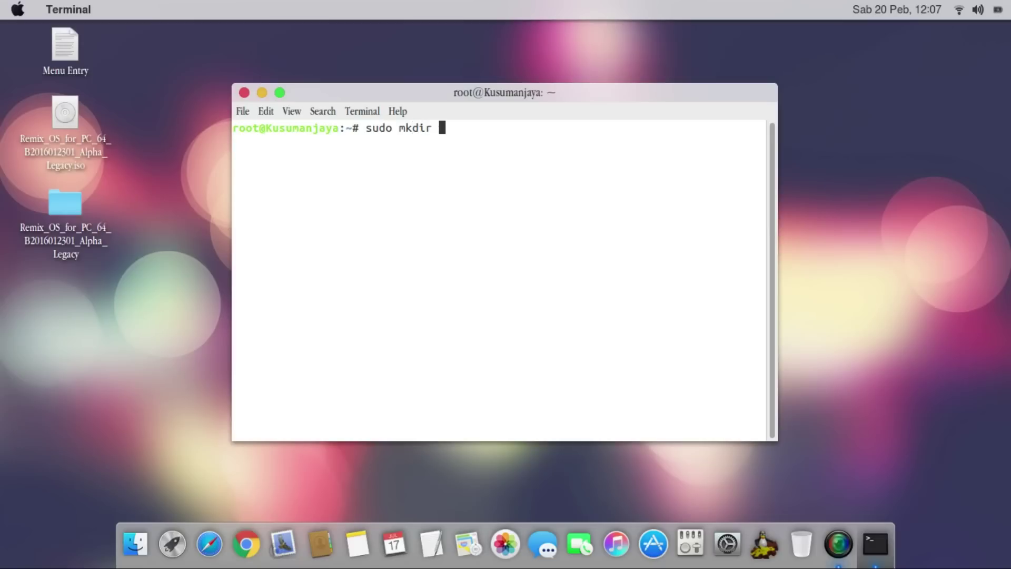
text( /)
text(remix)
key(Return)
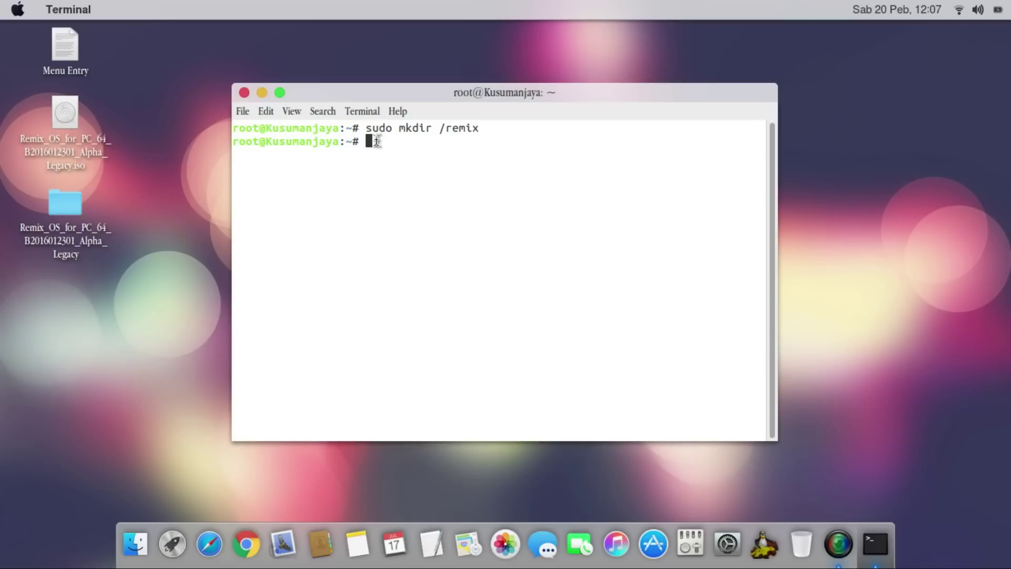
Create /remix/data, then launch the file manager as root with sudo nautilus
key(Up)
text(/)
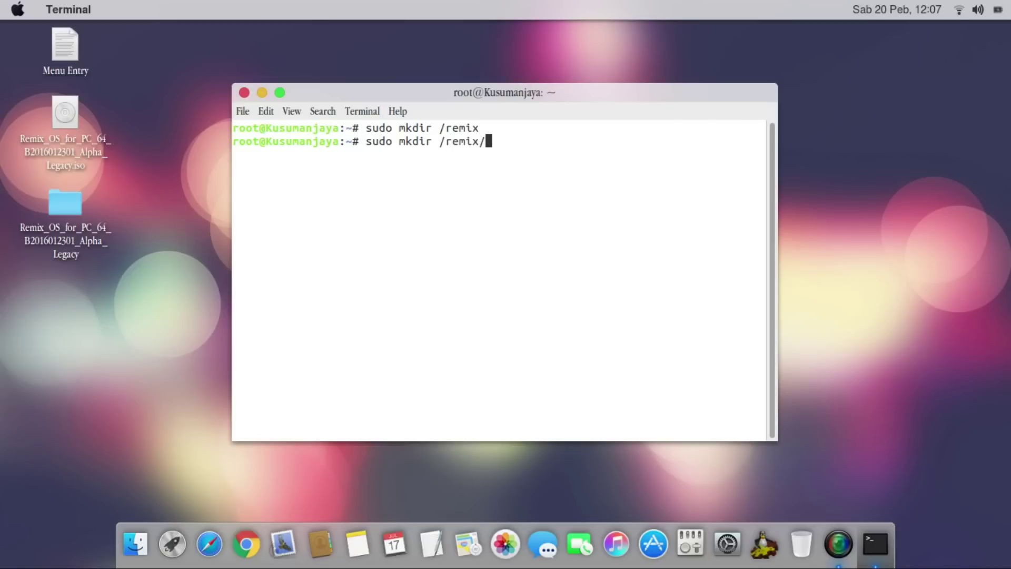
text(data)
key(Return)
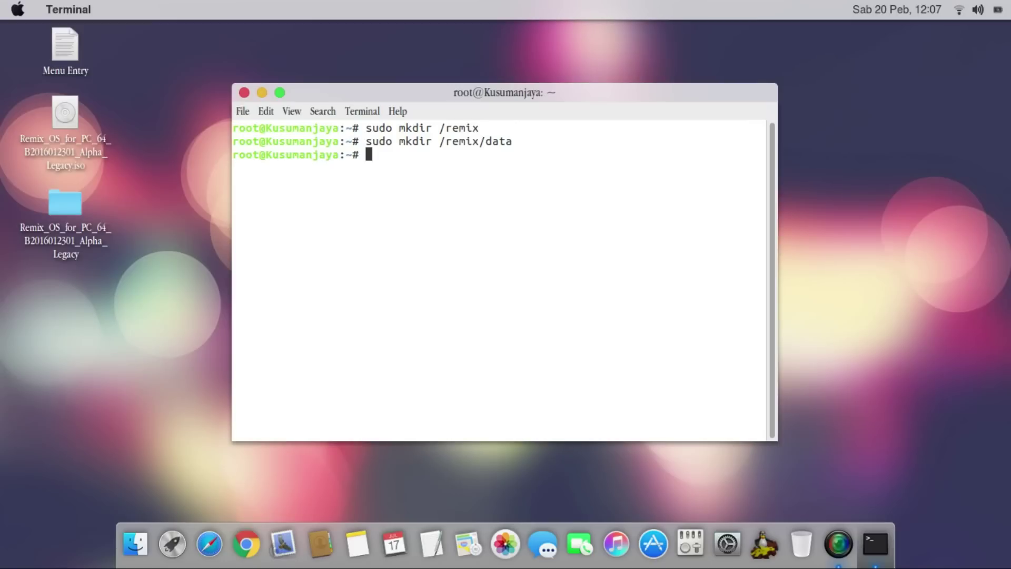
text(sudo nautilus)
key(Return)
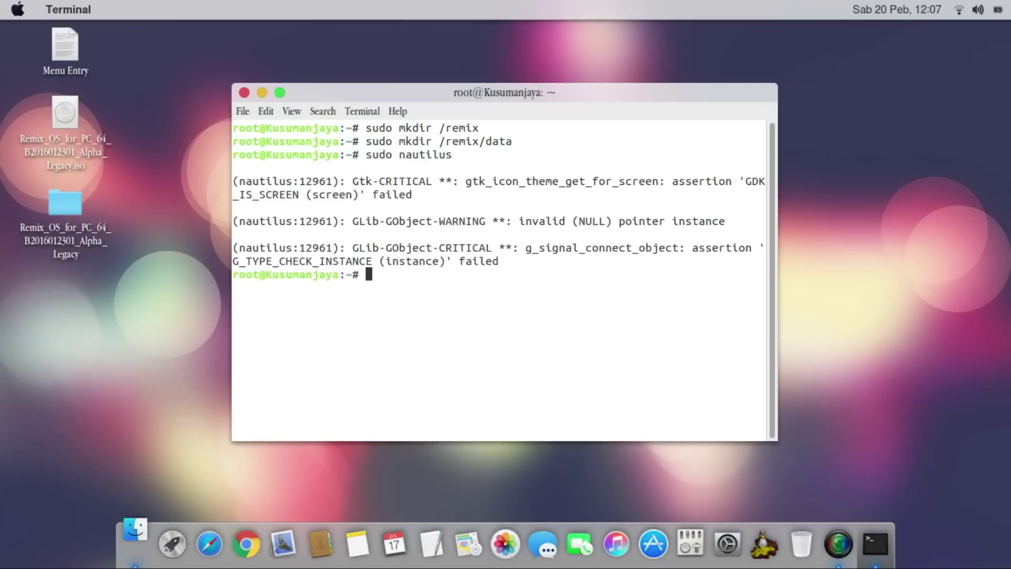
click(261, 93)
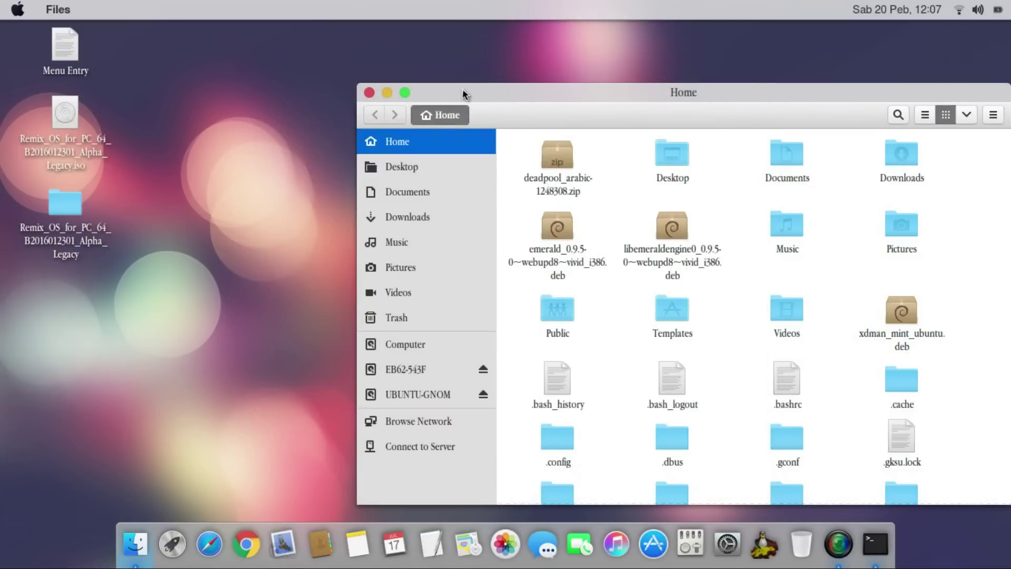
drag(462, 94, 371, 94)
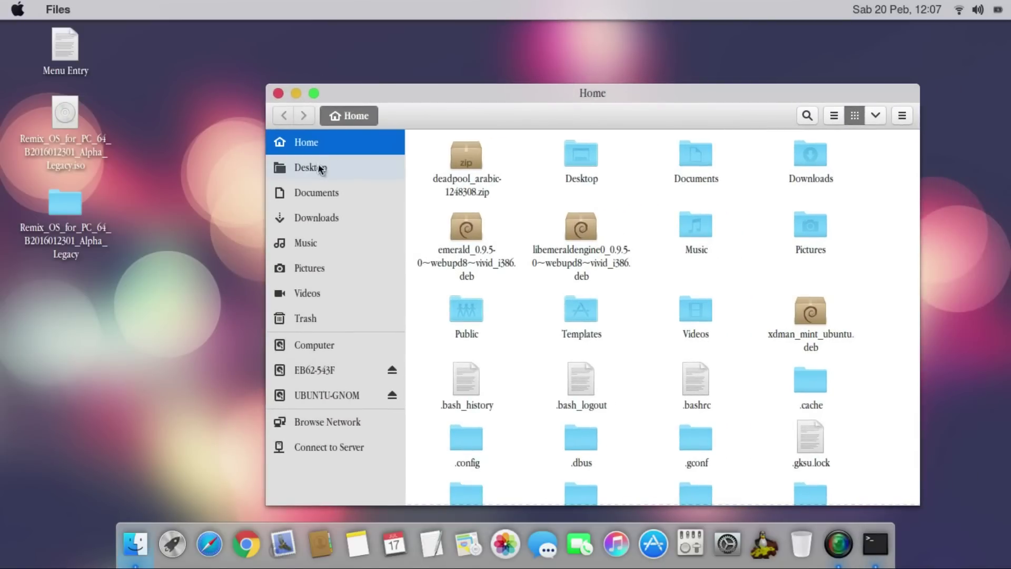
click(316, 167)
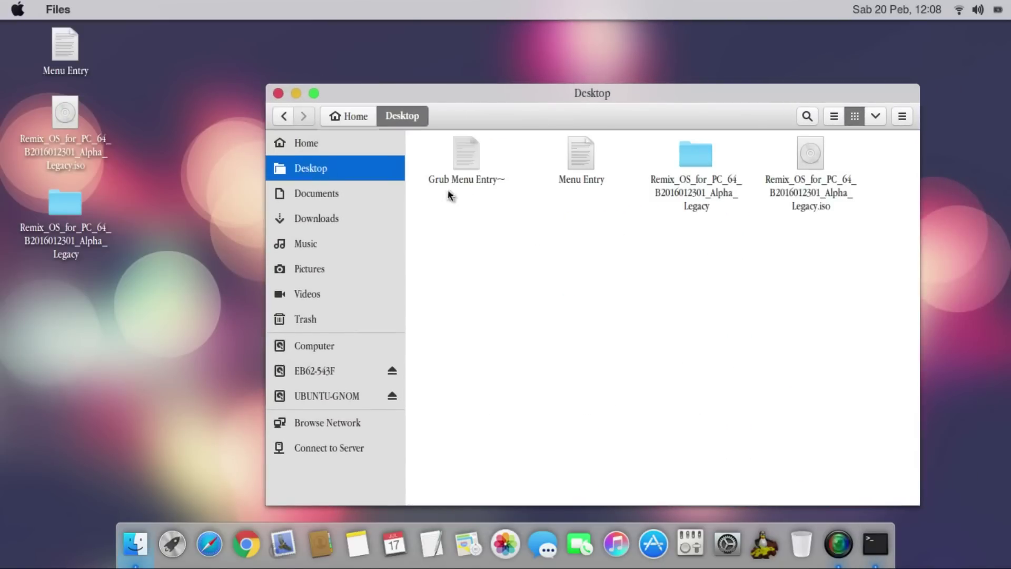
click(693, 158)
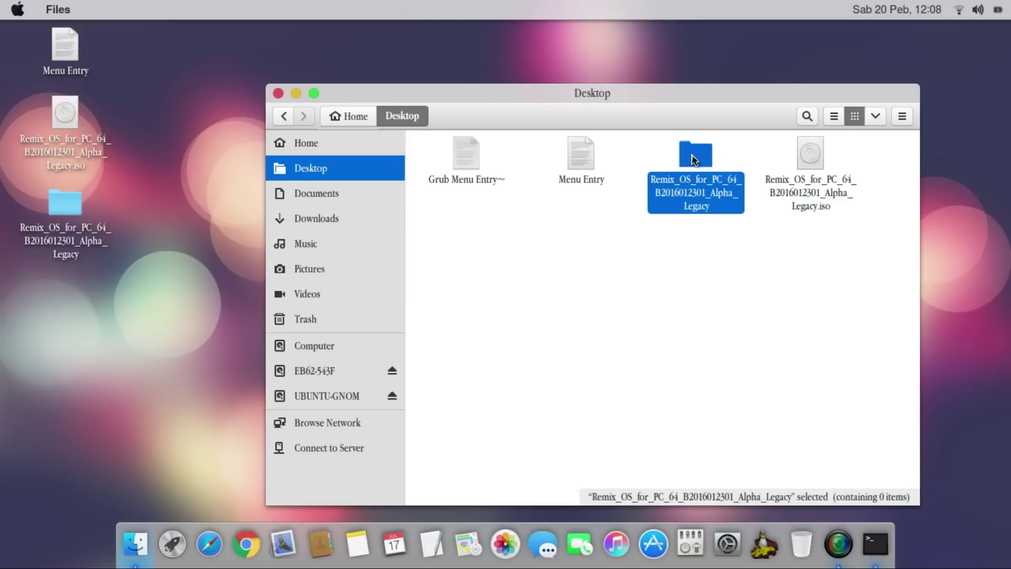
double_click(691, 157)
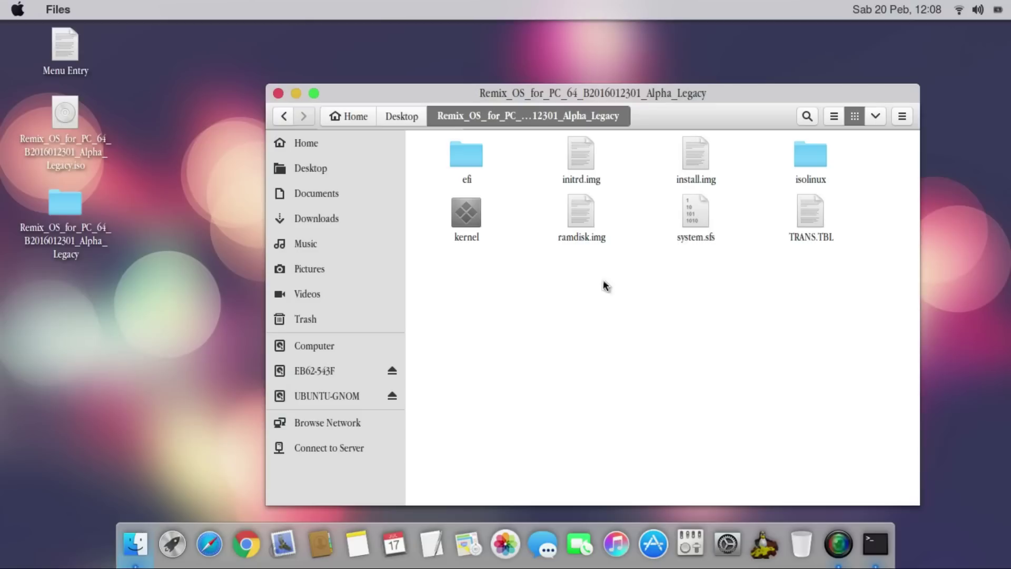
Copy initrd.img, kernel, ramdisk.img and system.sfs from the extracted folder
click(578, 160)
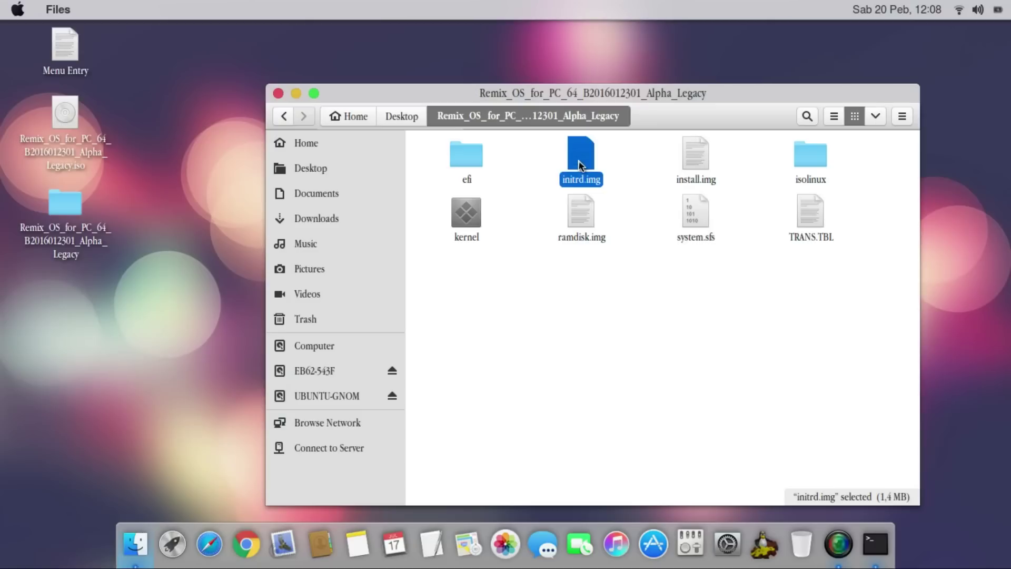
ctrl+click(477, 210)
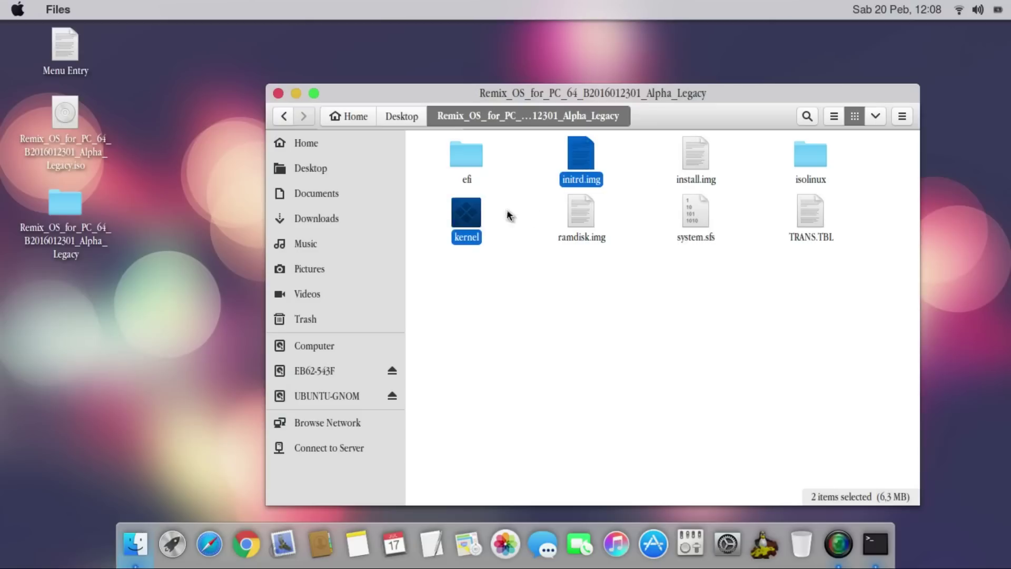
ctrl+click(591, 217)
ctrl+click(691, 220)
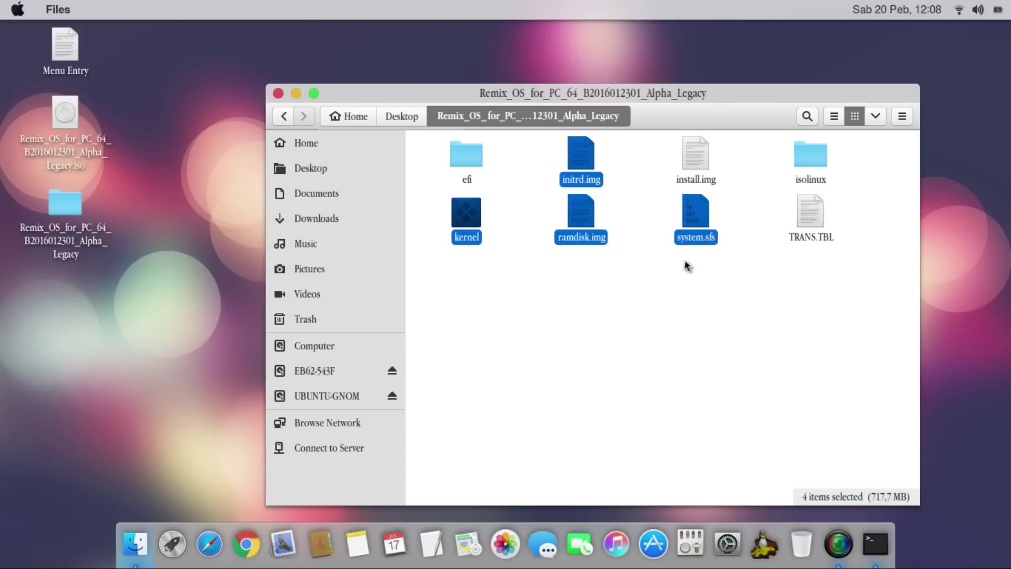
right_click(694, 218)
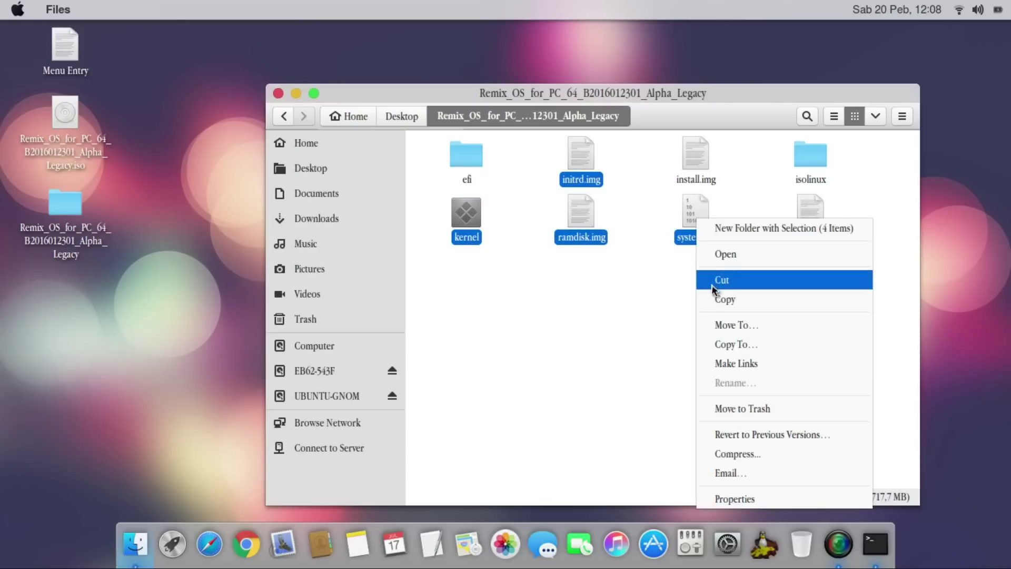
click(714, 303)
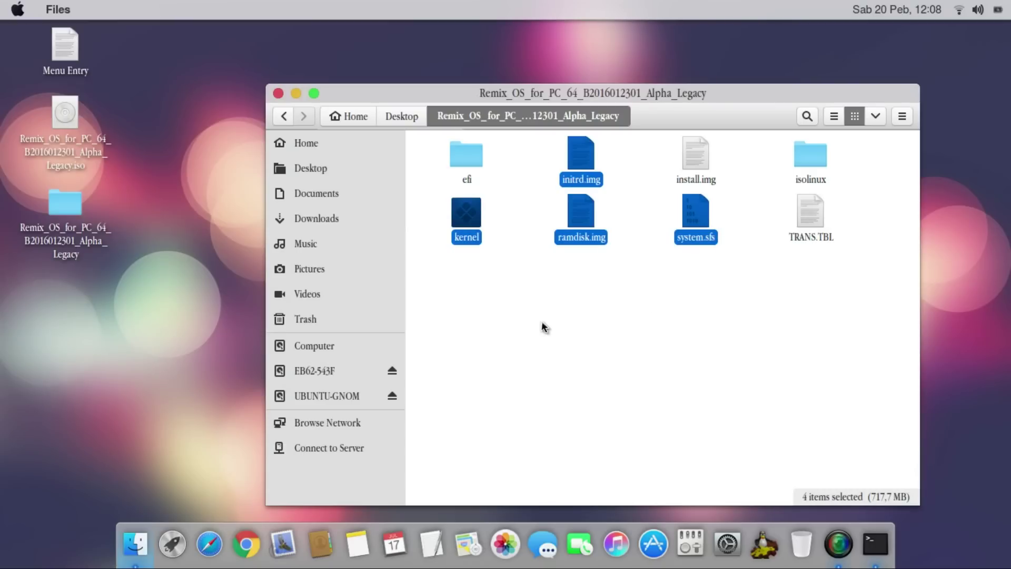
Open the remix folder at the filesystem root
click(321, 346)
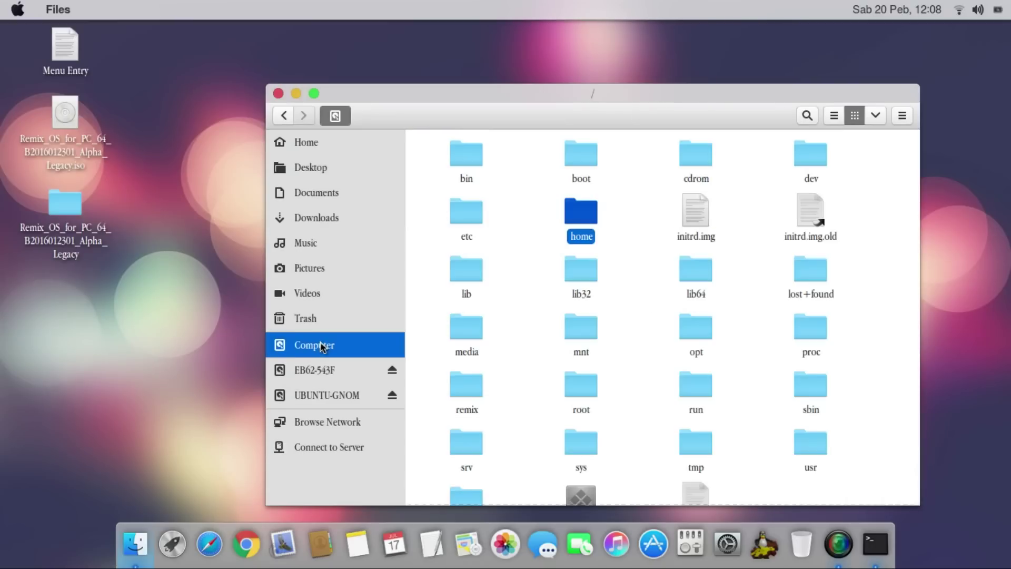
click(462, 392)
double_click(463, 393)
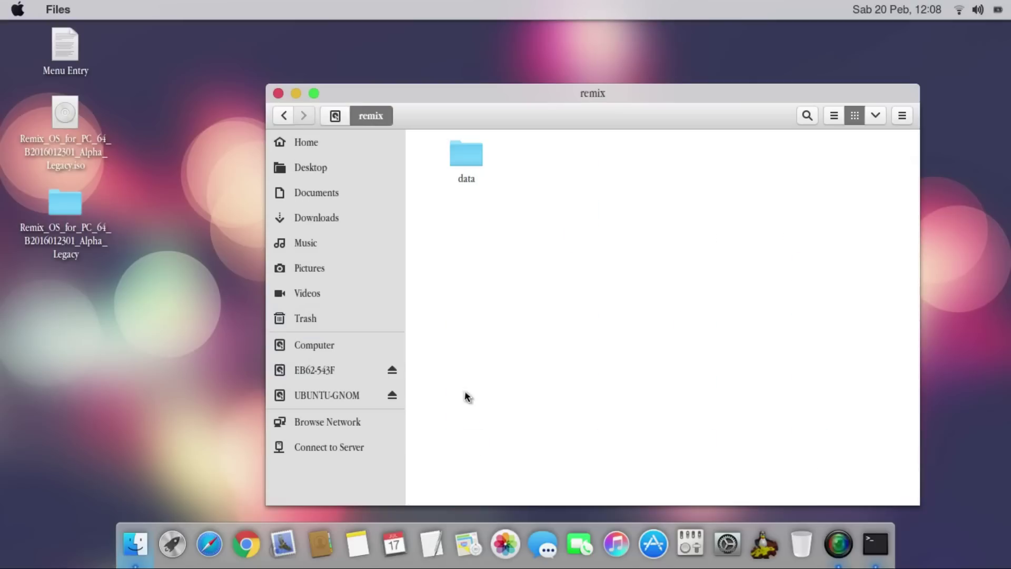
Paste the four Remix OS boot files into /remix
right_click(632, 178)
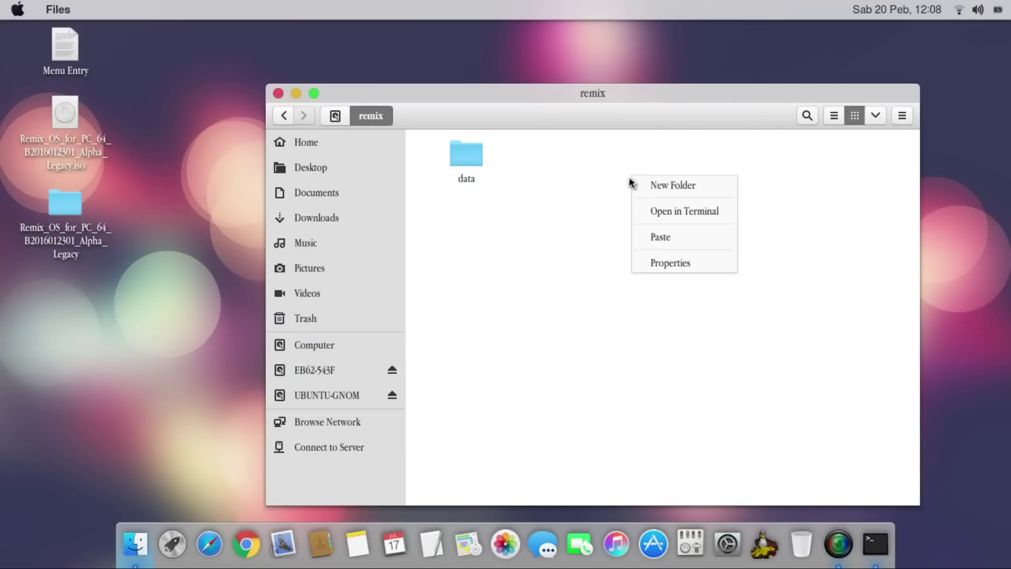
click(642, 237)
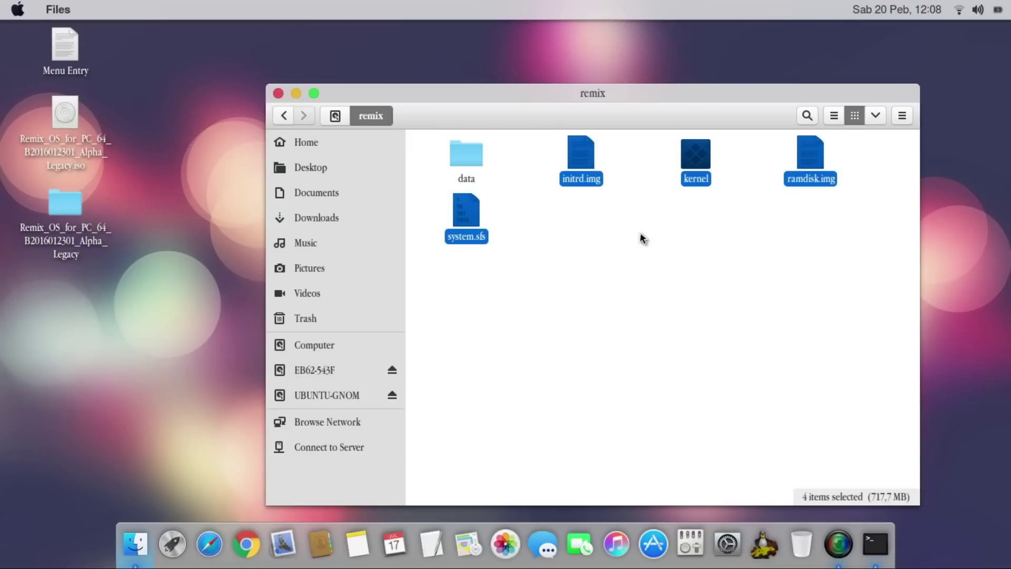
click(643, 237)
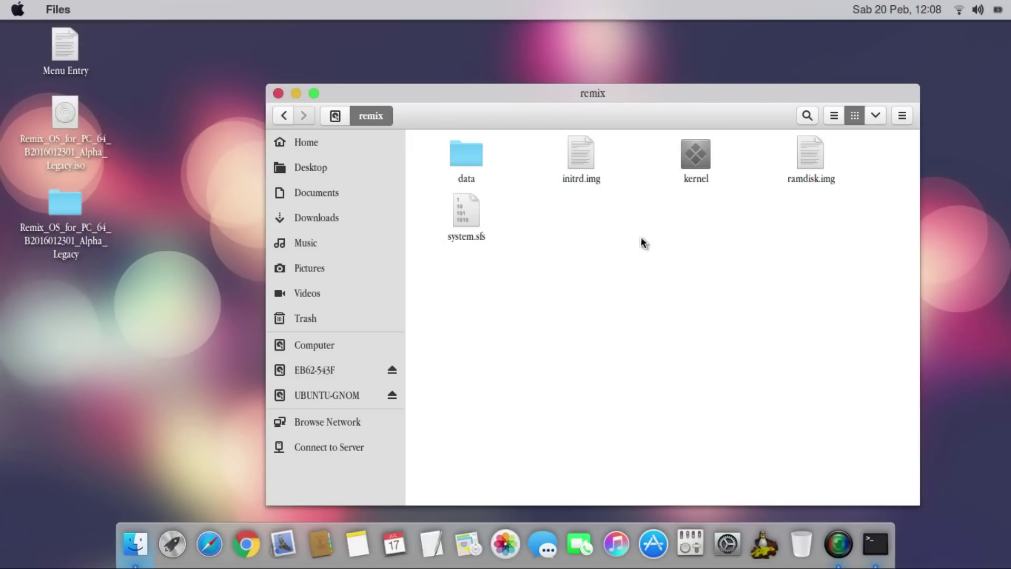
Close the window and delete the extracted Remix OS folder from the desktop
click(278, 94)
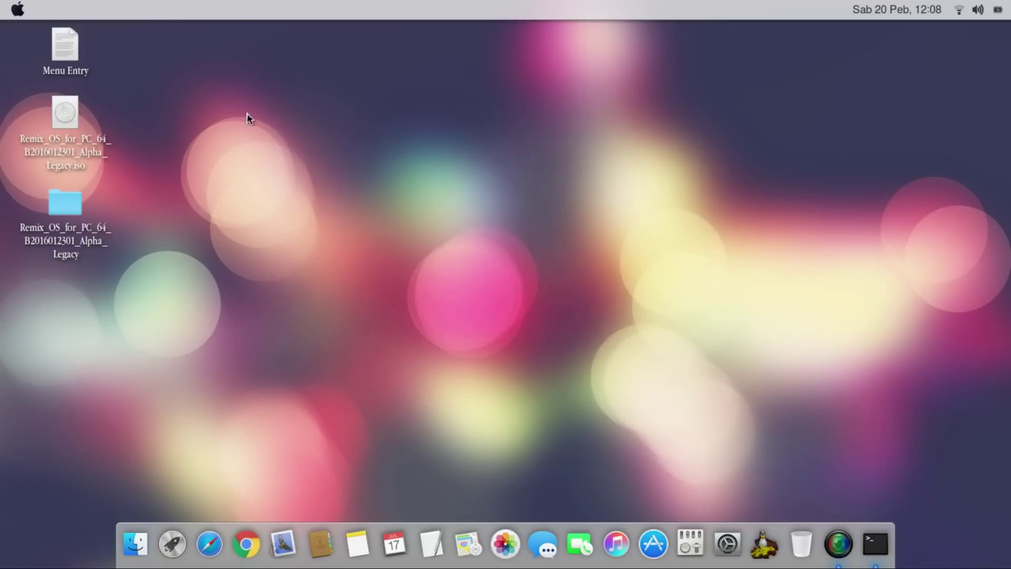
click(72, 205)
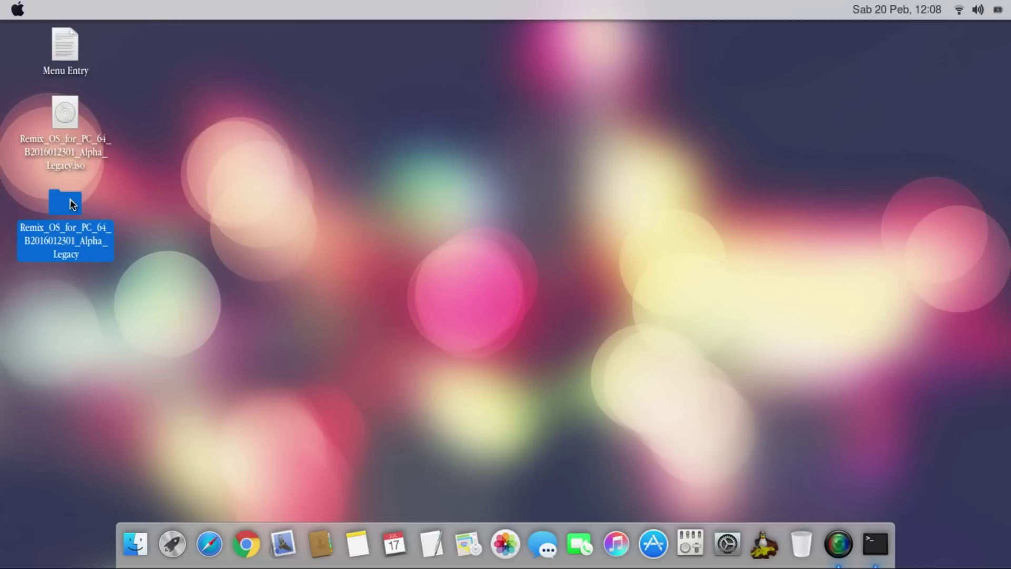
key(Delete)
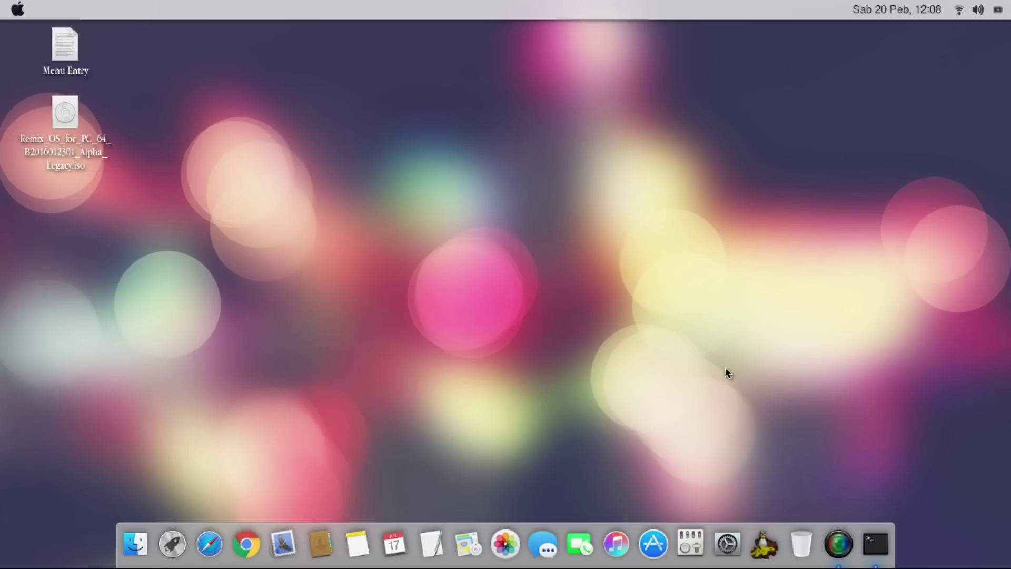
Launch Grub Customizer with the admin password and open a new entry's Source editor
click(760, 553)
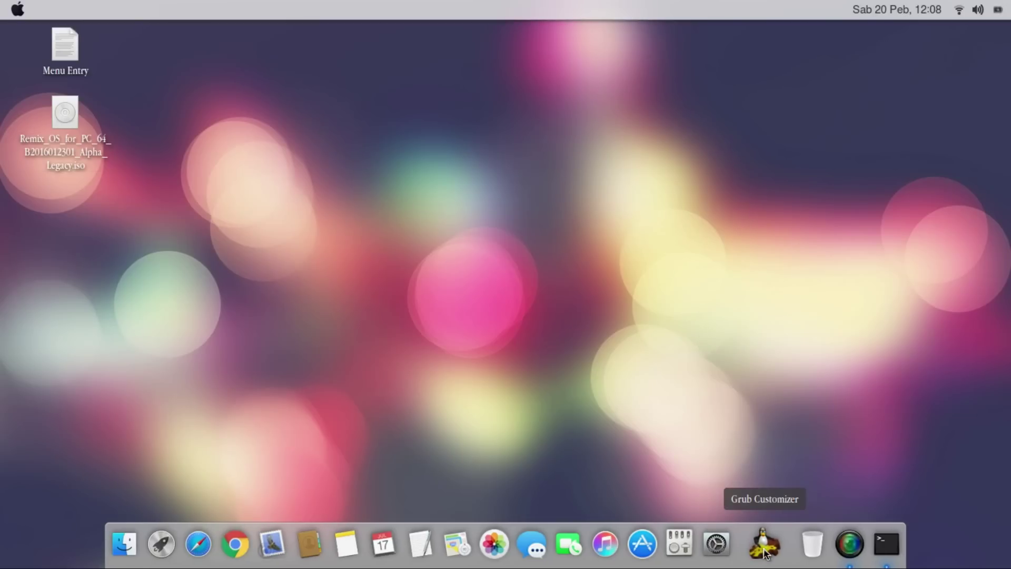
text(••••••••)
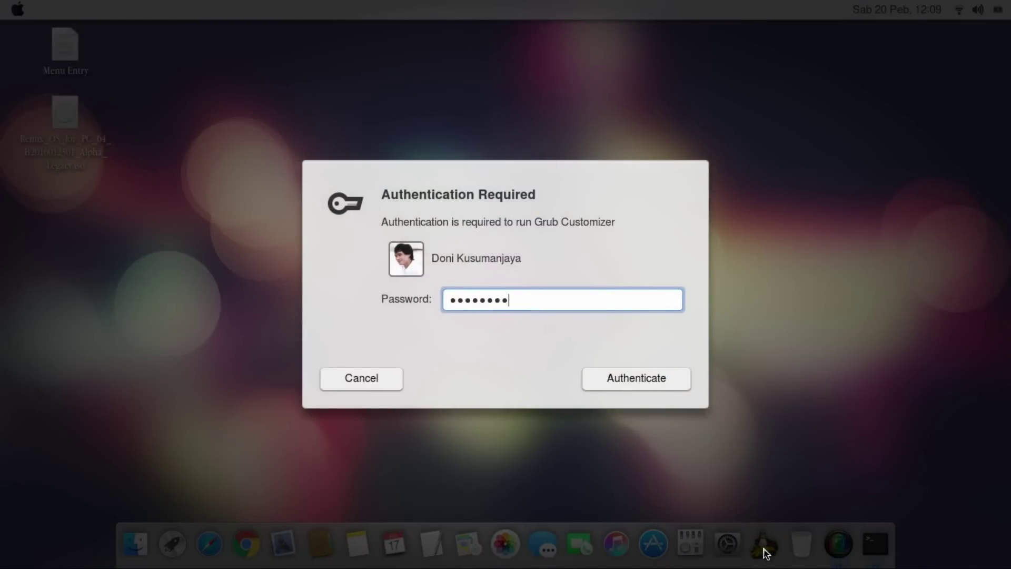
text(•)
key(Return)
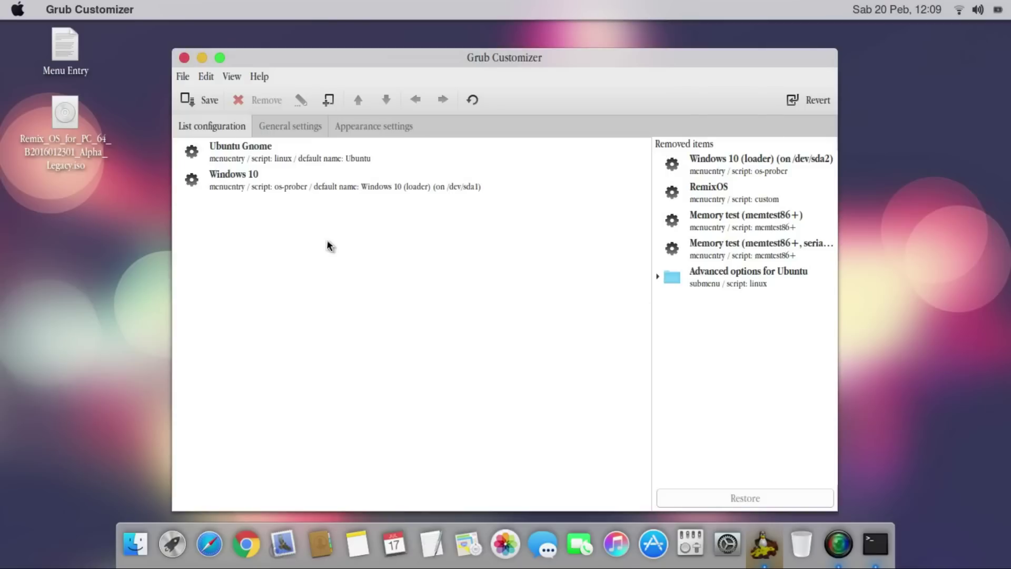
click(328, 102)
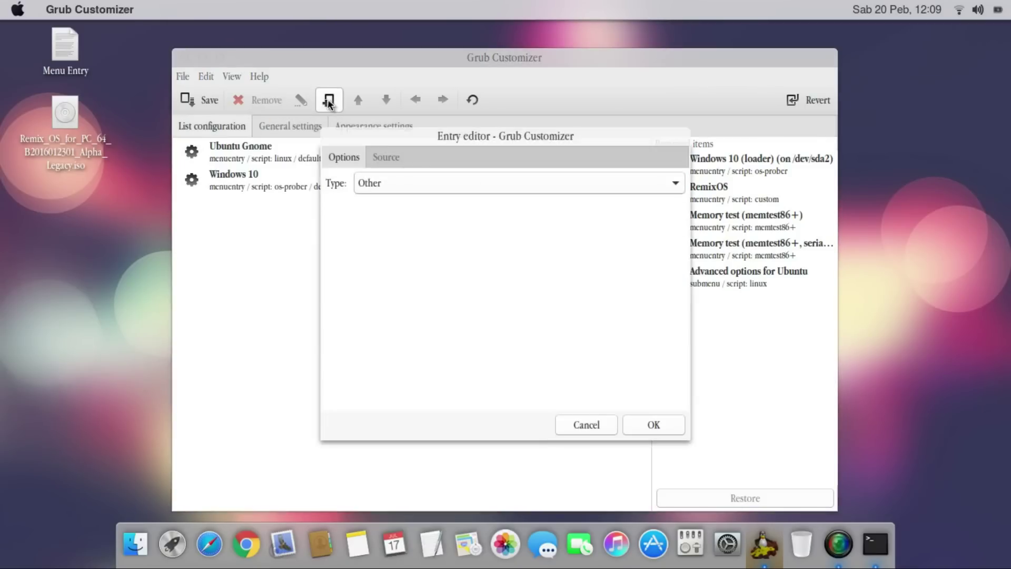
click(382, 157)
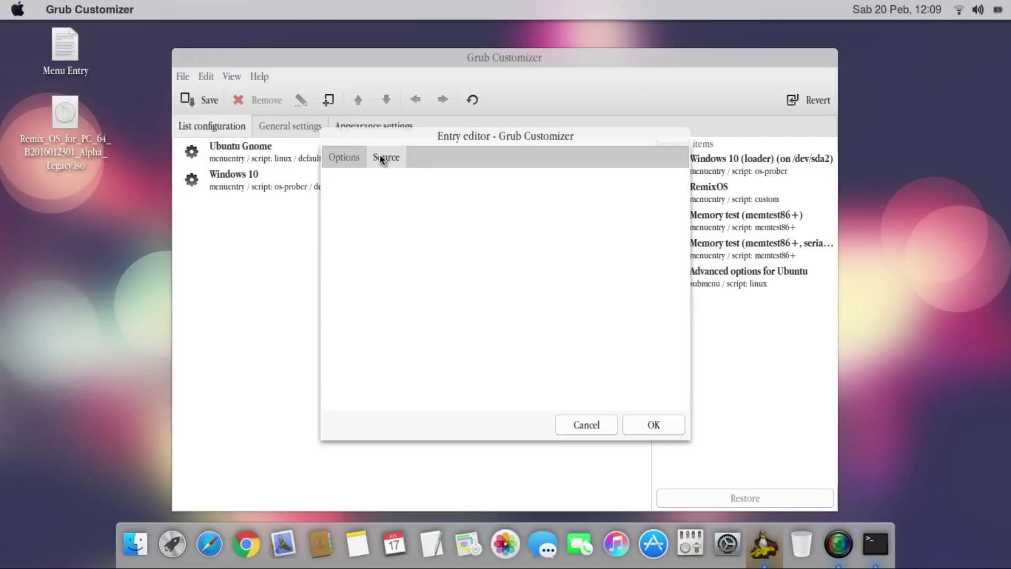
Open Menu Entry in gedit and copy its entire Remix OS boot script
double_click(66, 50)
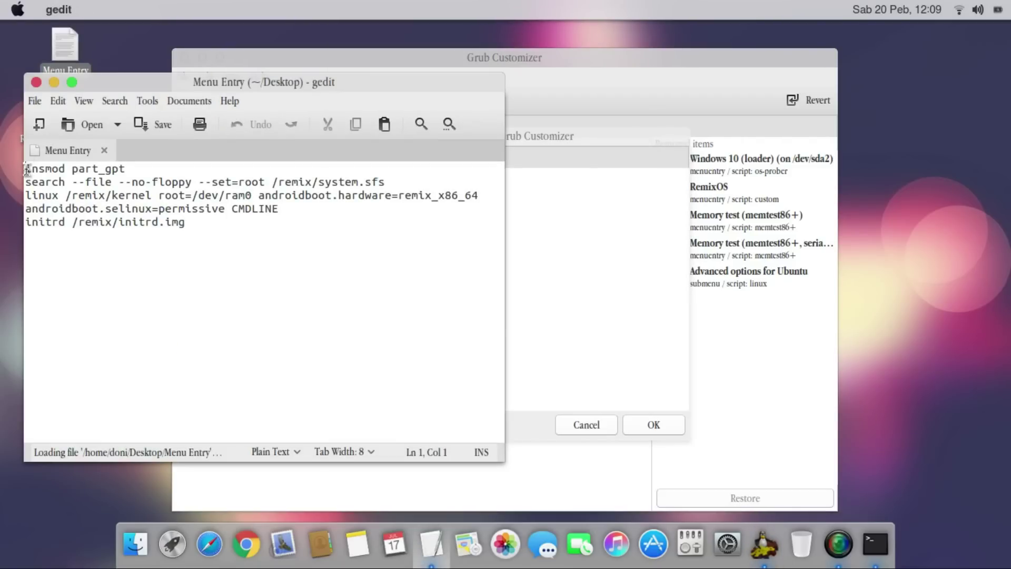
drag(26, 169, 78, 226)
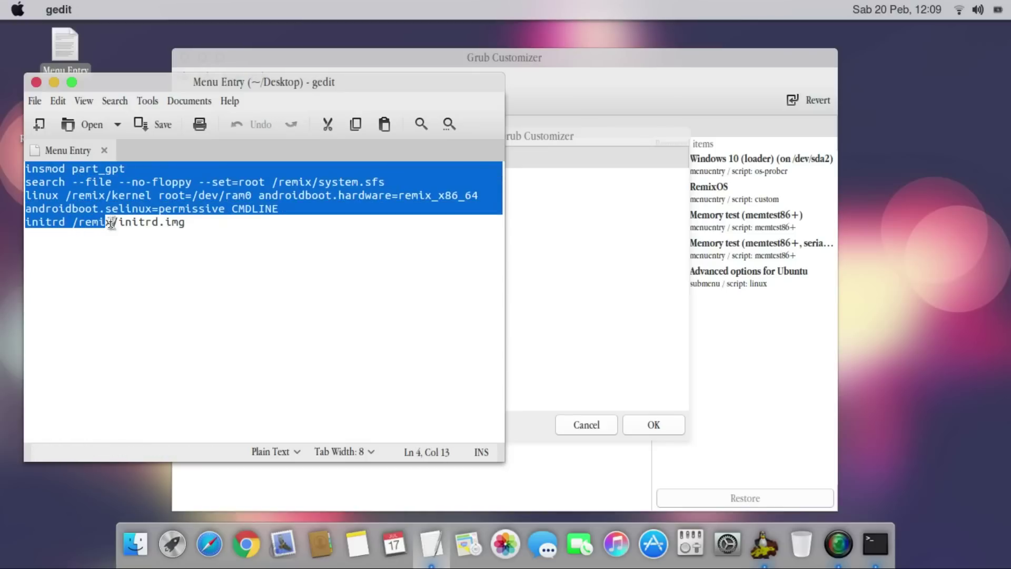
drag(181, 227, 194, 232)
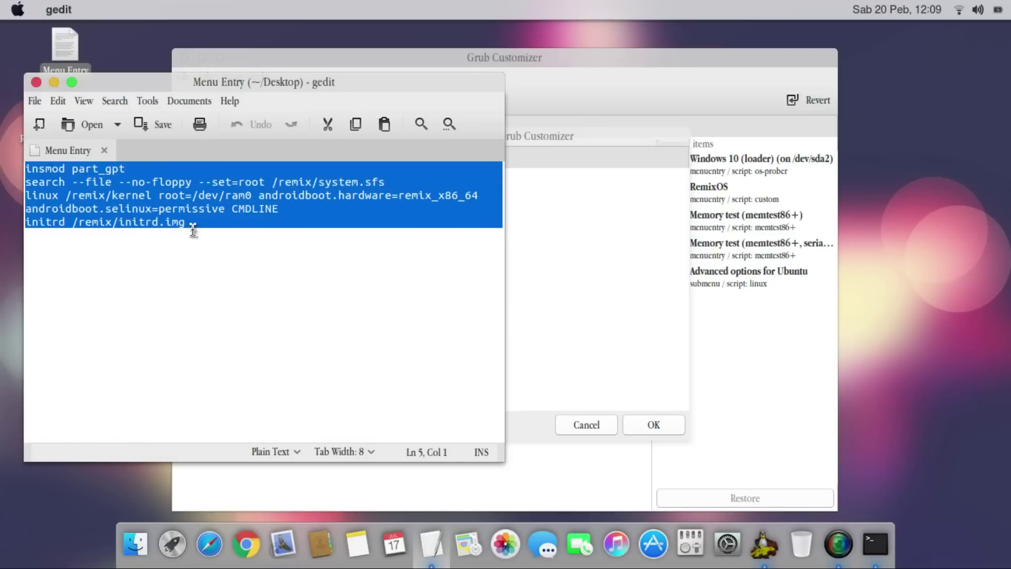
right_click(185, 197)
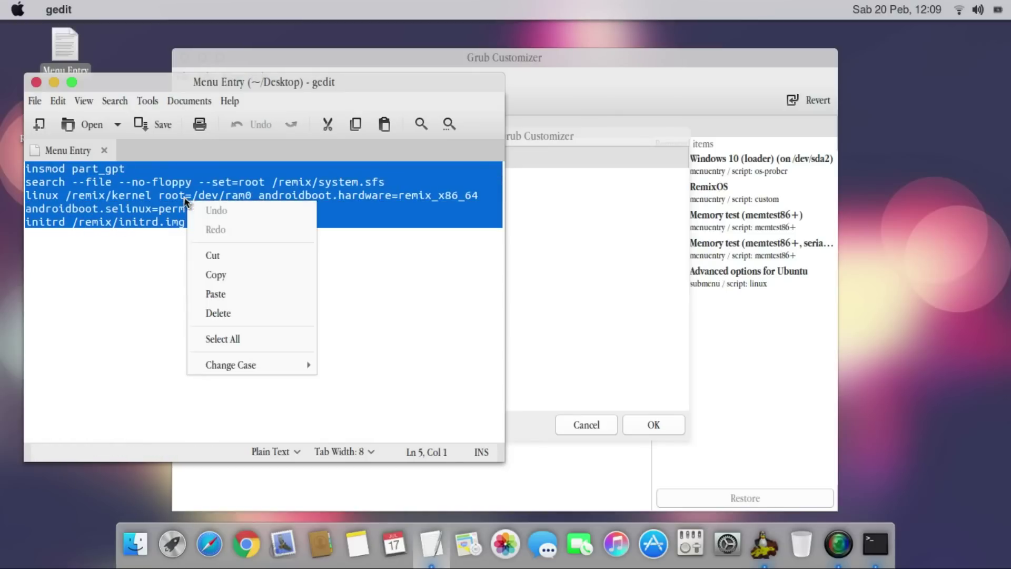
click(204, 275)
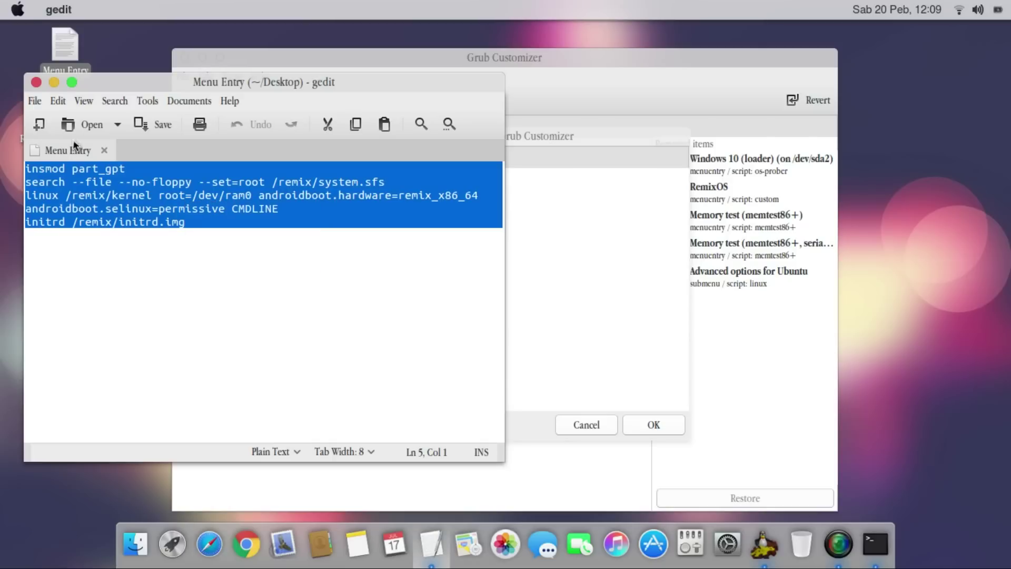
Paste the copied boot script into the new entry's source and accept it
click(37, 83)
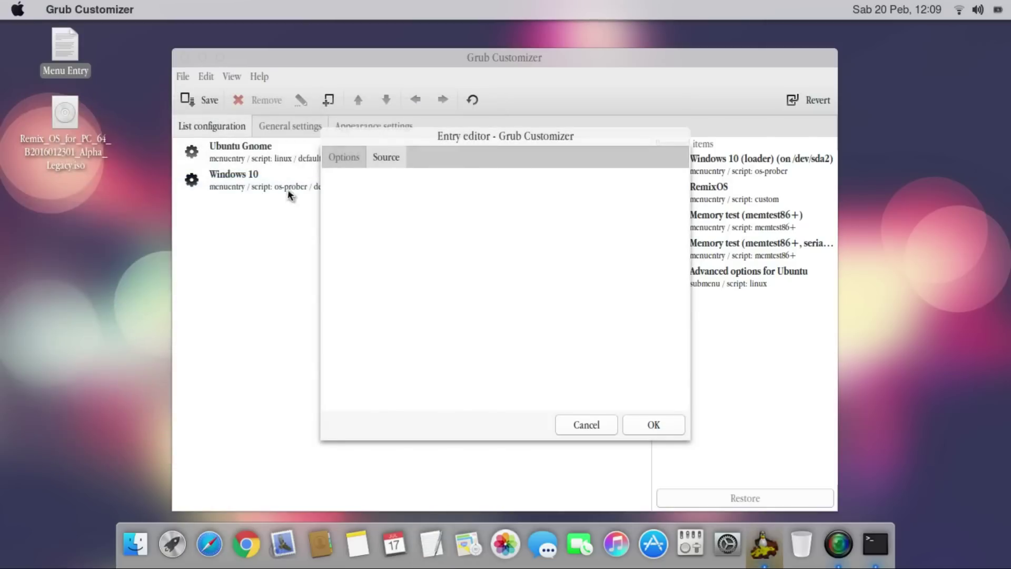
right_click(370, 205)
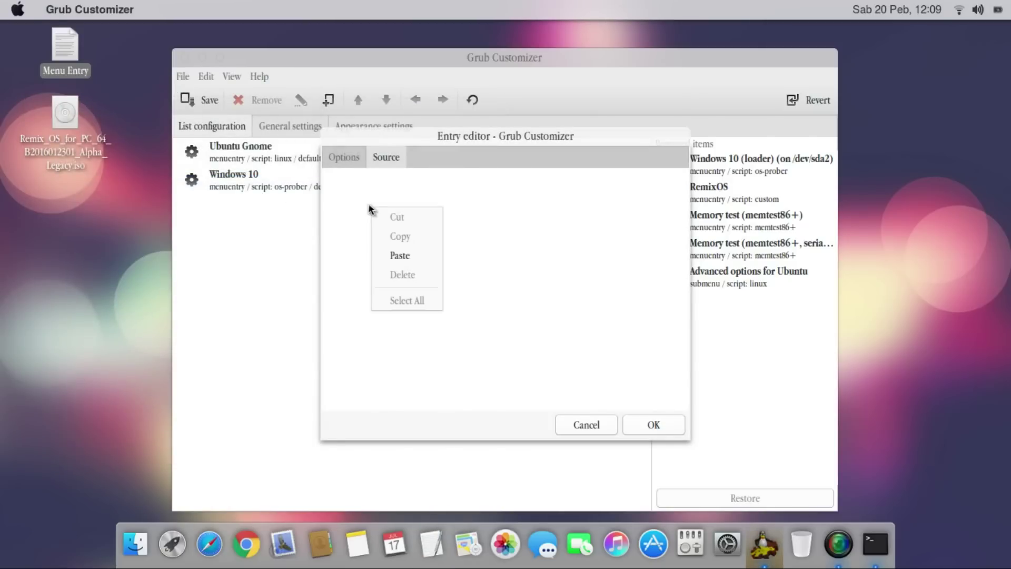
click(400, 256)
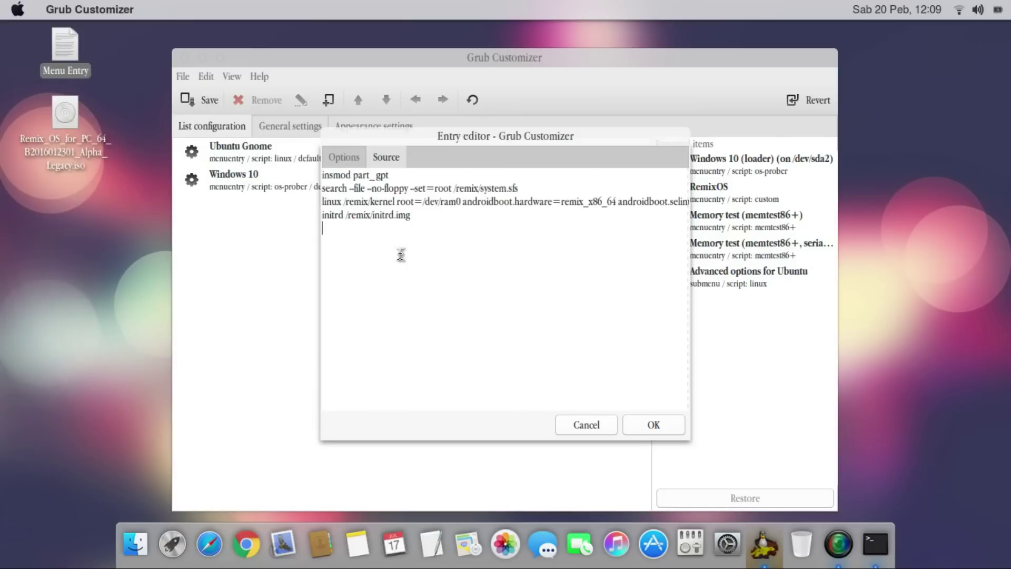
click(638, 432)
text(RemixOS)
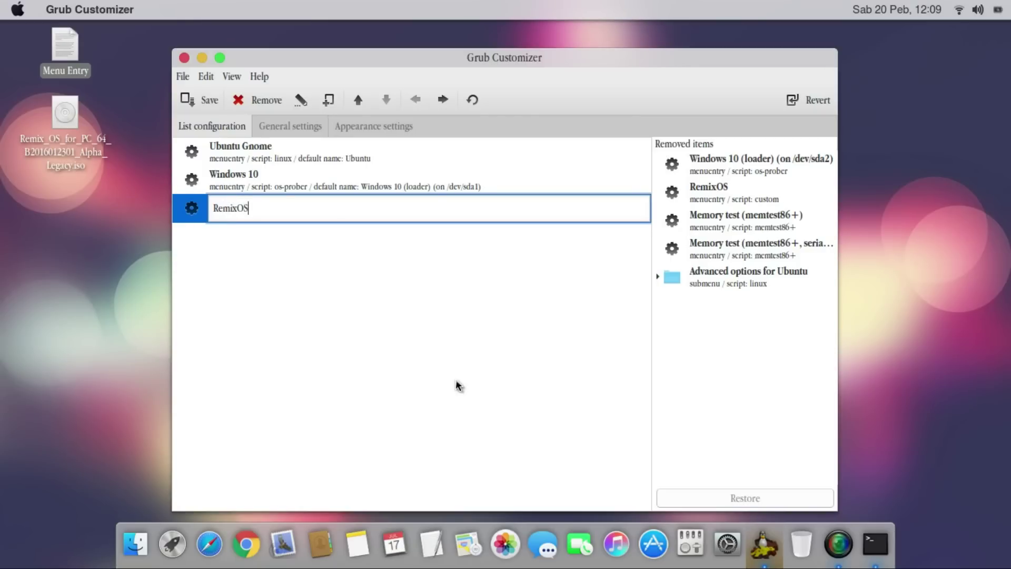
Name the entry RemixOS, save the configuration and close Grub Customizer
key(Return)
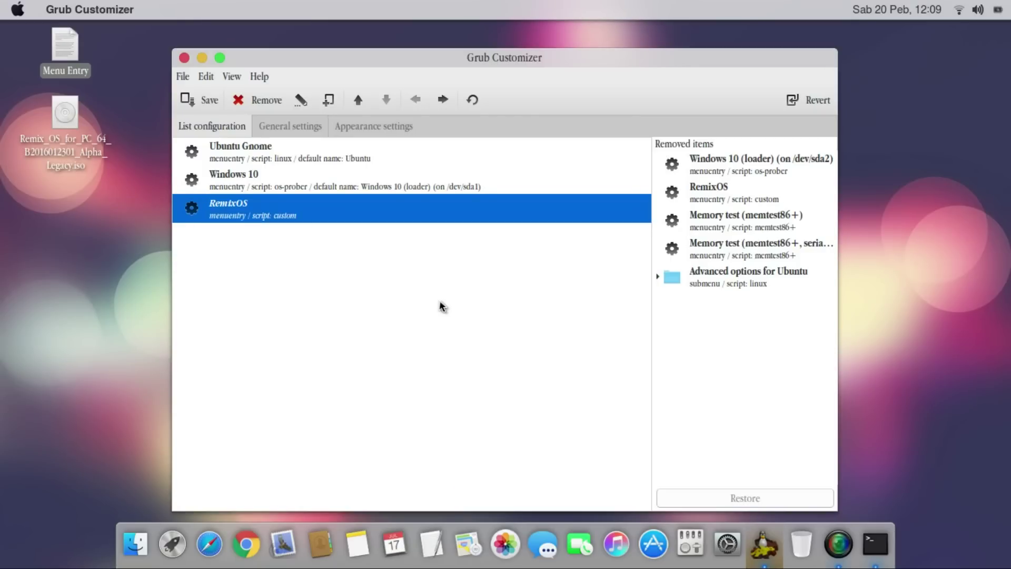
click(205, 100)
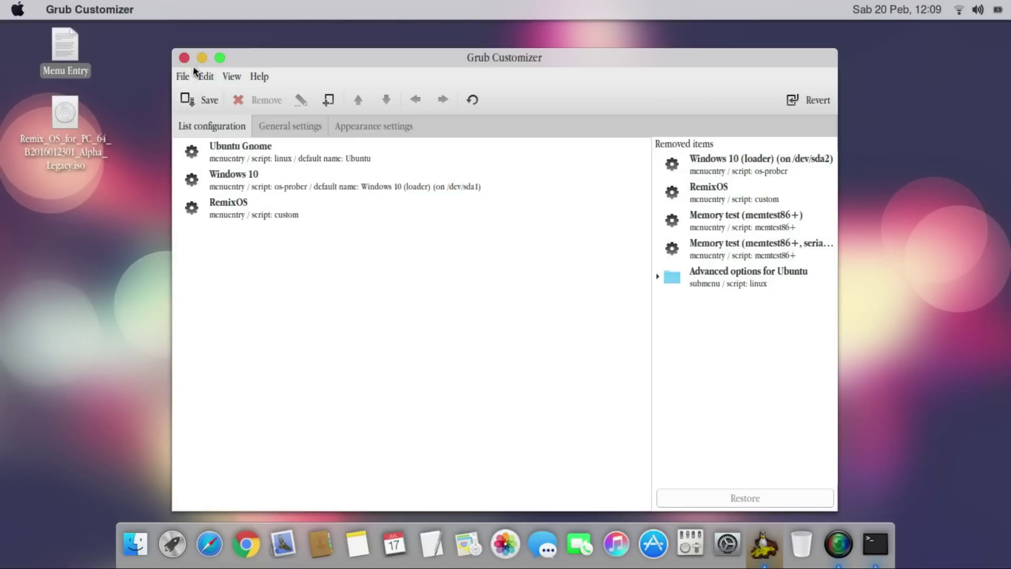
click(184, 58)
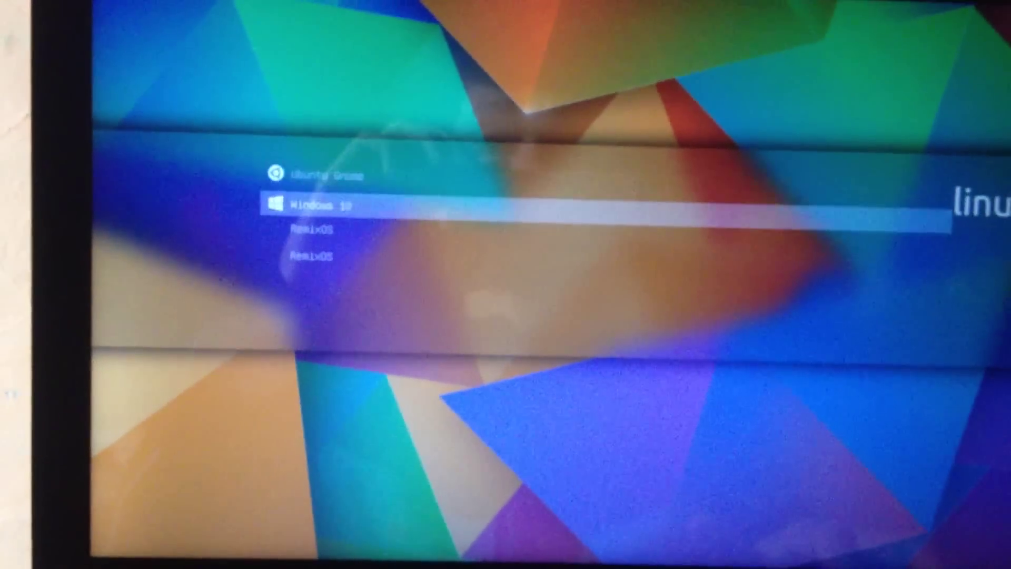
key(Down)
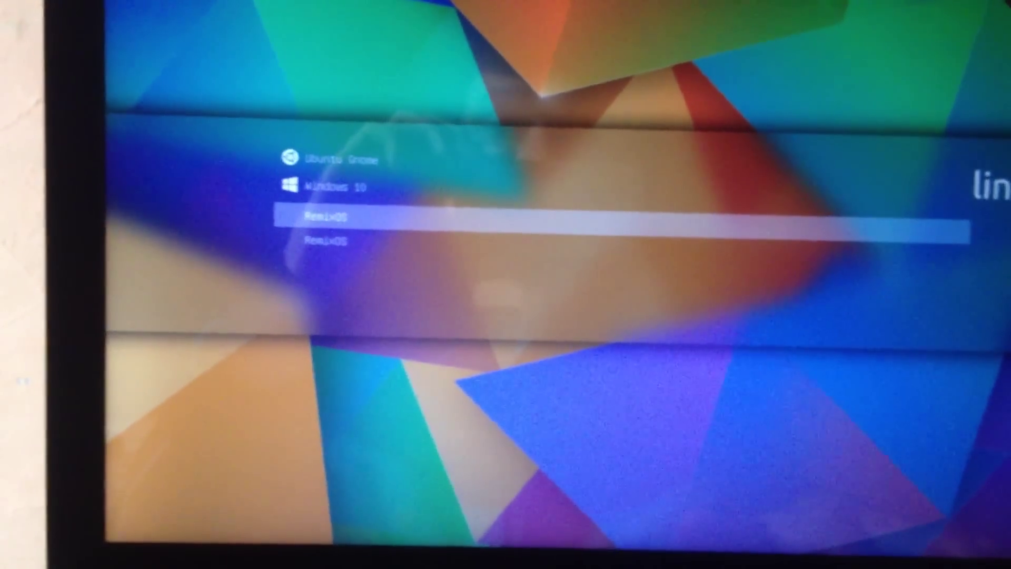
Highlight the first RemixOS entry in the GRUB menu and boot it
key(Return)
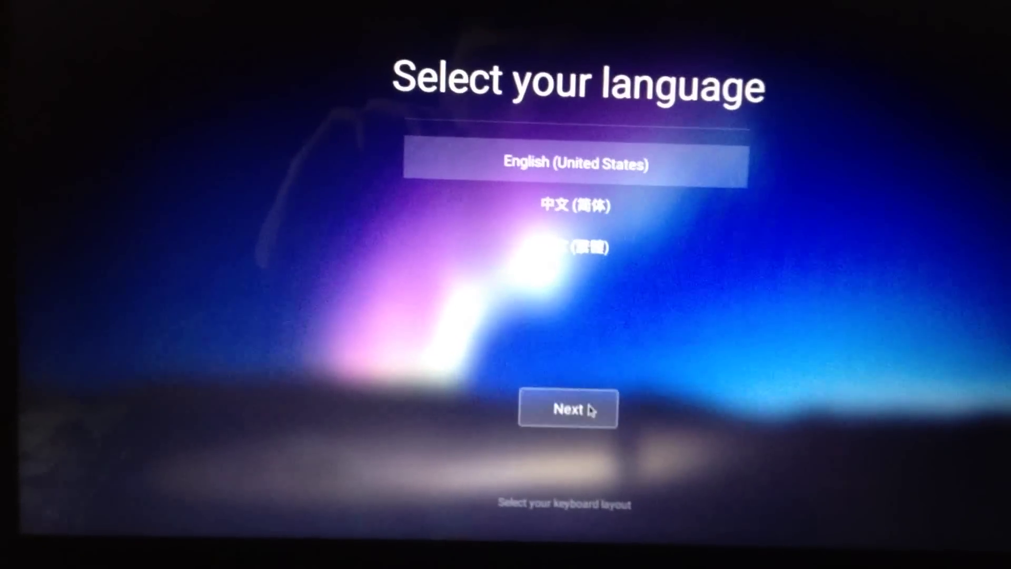
Accept English and the user agreement to reach the Wi-Fi setup screen
click(591, 411)
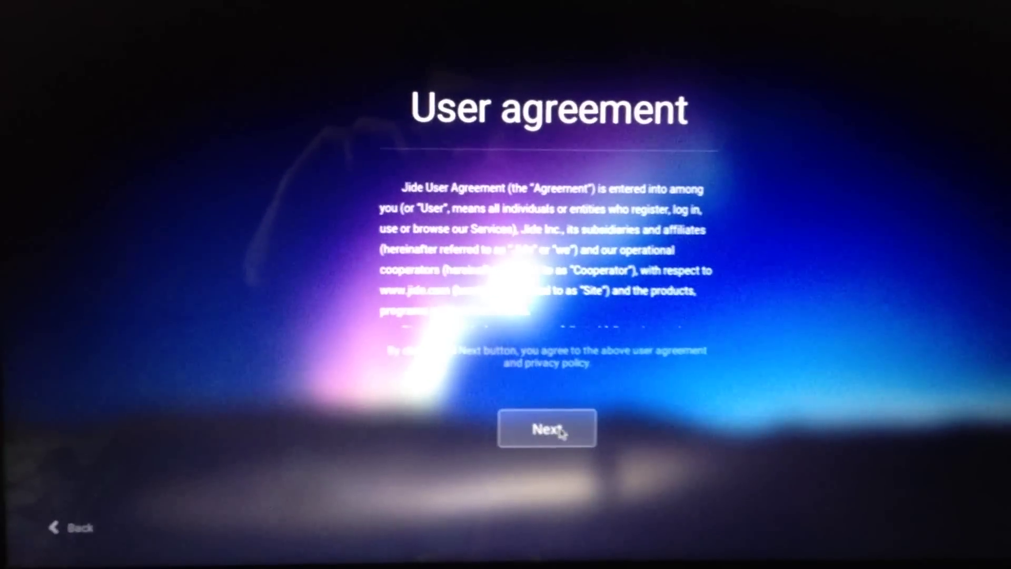
click(566, 432)
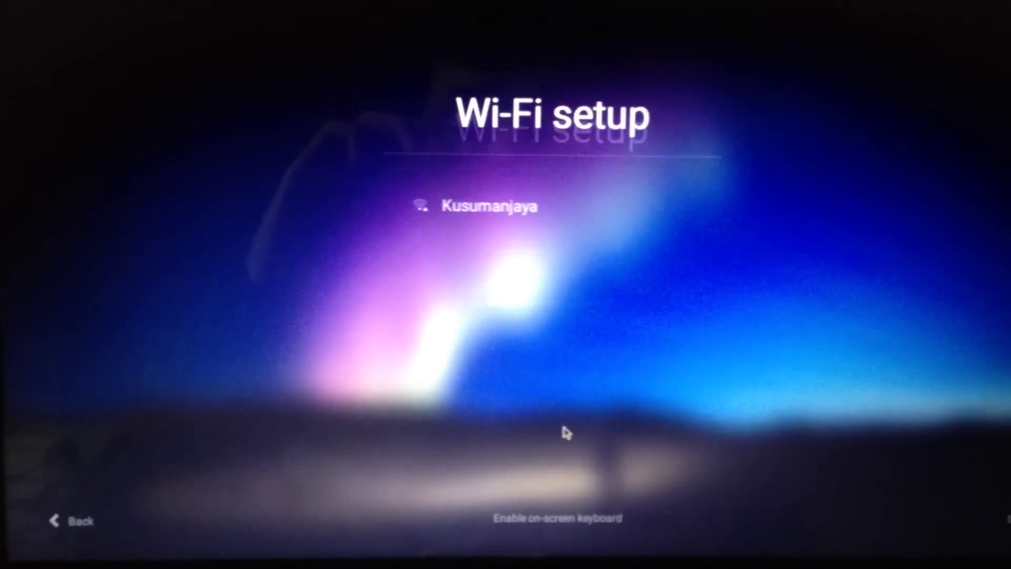